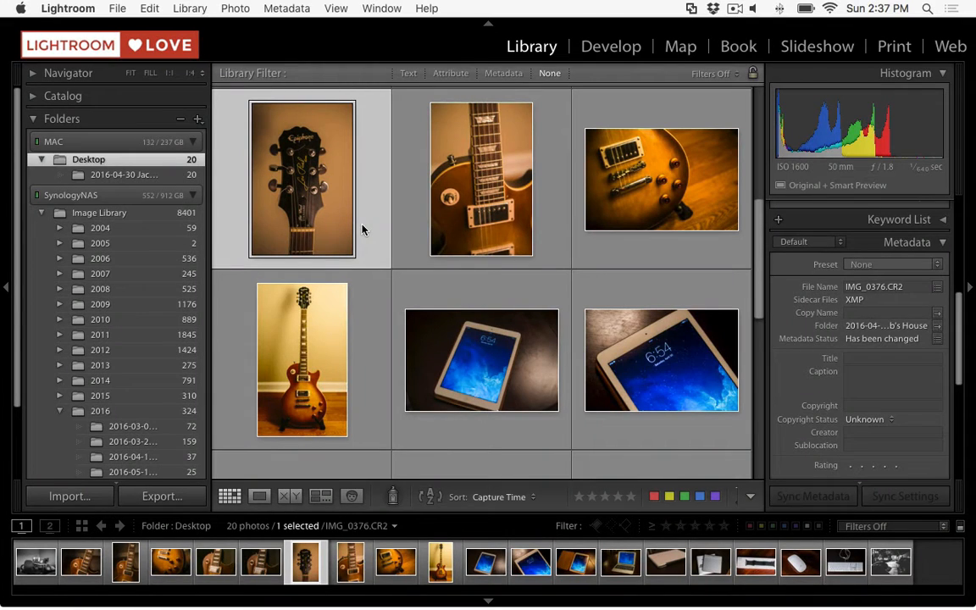
Remove Guitar-Photo.CR2 from the Lightroom catalog while keeping the file on disk, and check its folder in Finder before returning to Lightroom
click(500, 196)
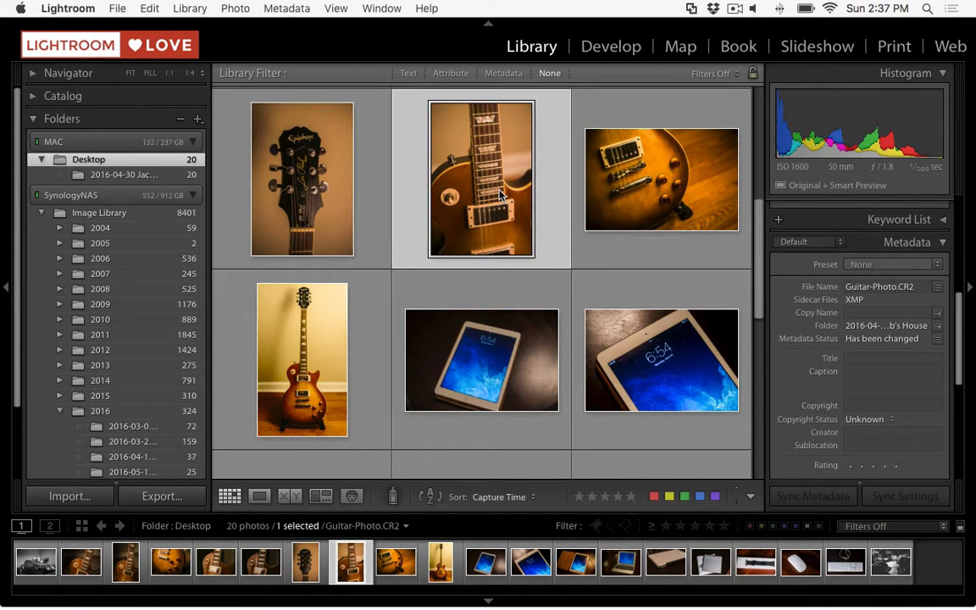
key(BackSpace)
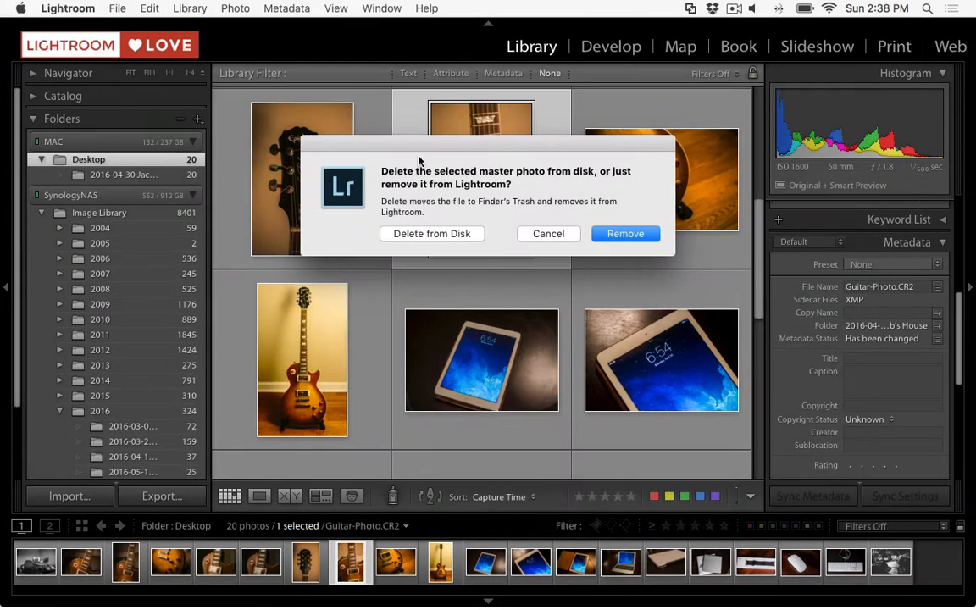
click(627, 237)
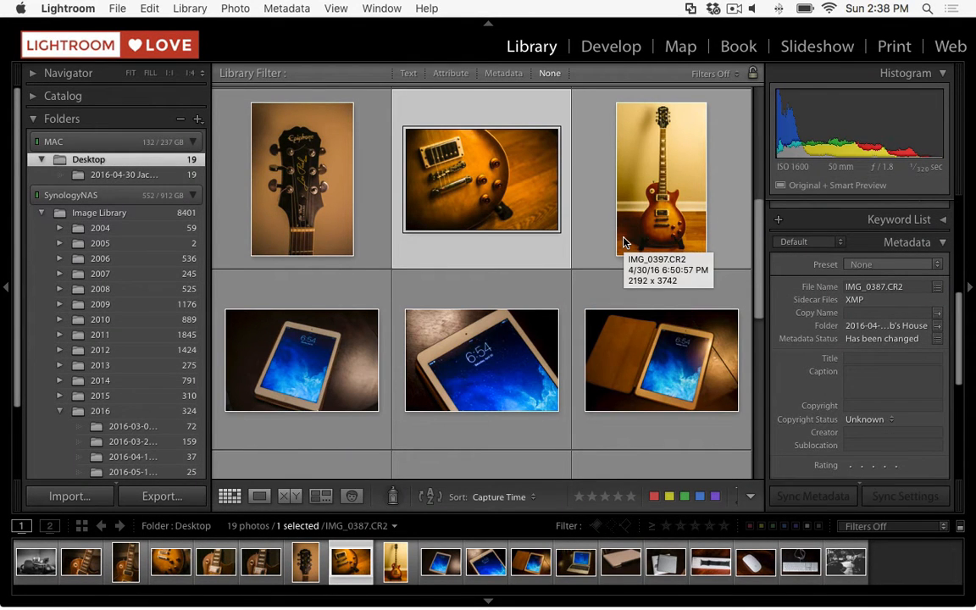
key(super+Tab)
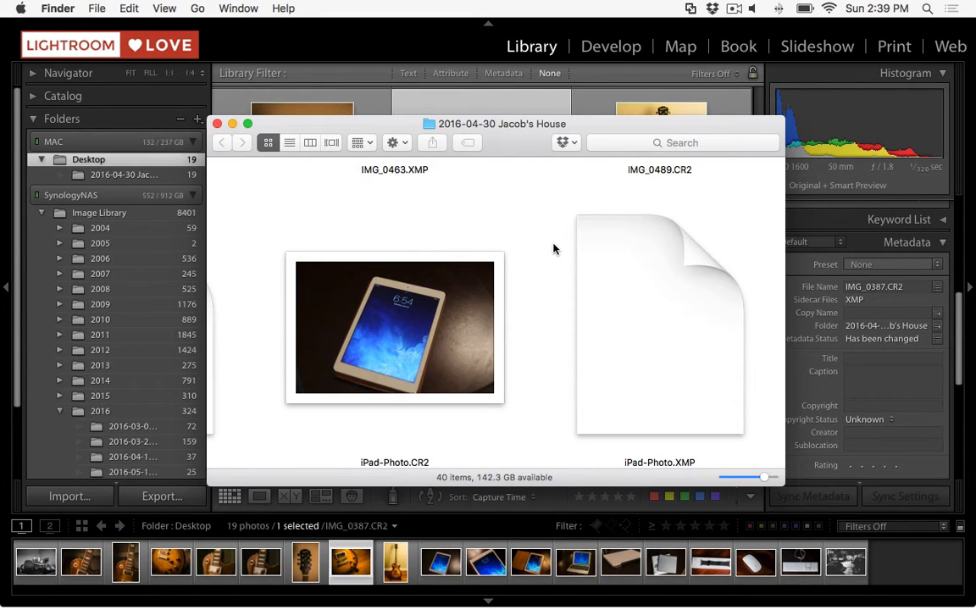
key(super+Tab)
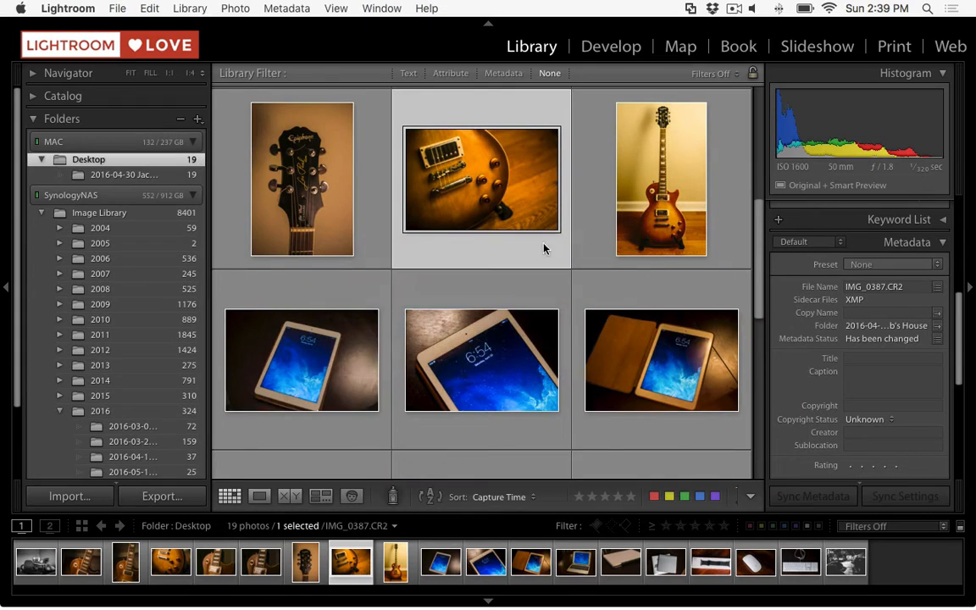
Delete iPad-Photo.CR2 from disk, and check its folder in Finder before returning to Lightroom
click(311, 357)
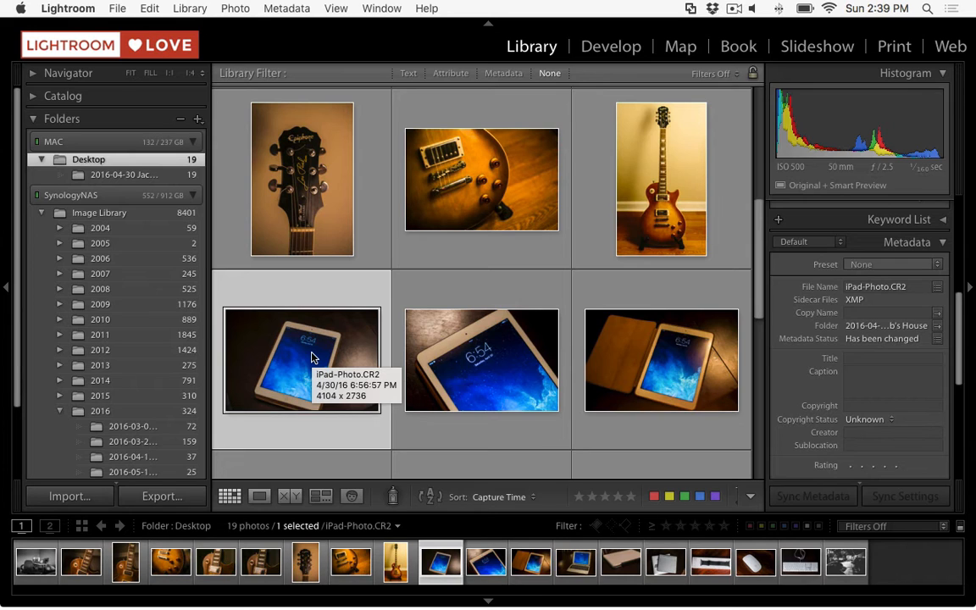
key(Delete)
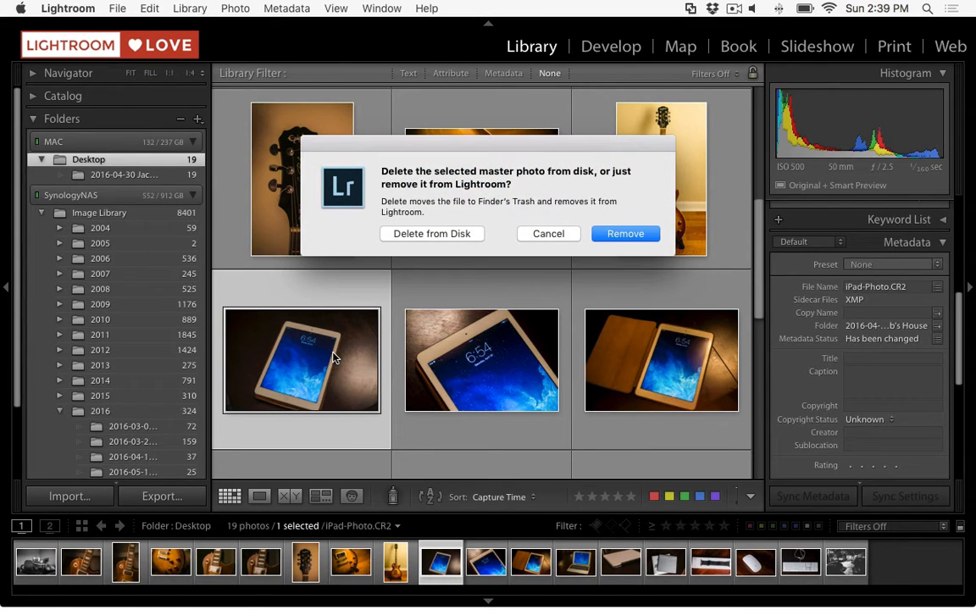
click(415, 233)
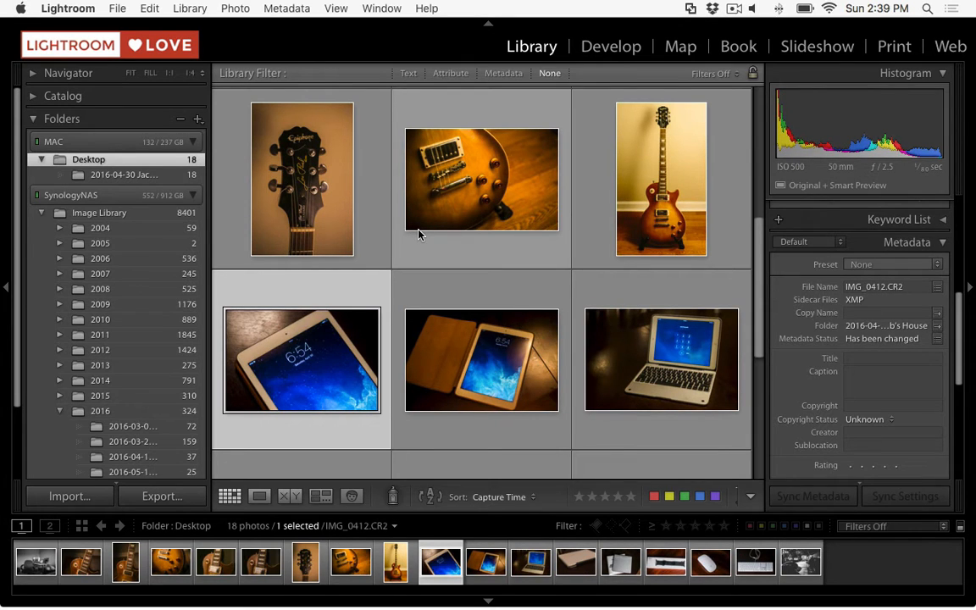
key(super+r)
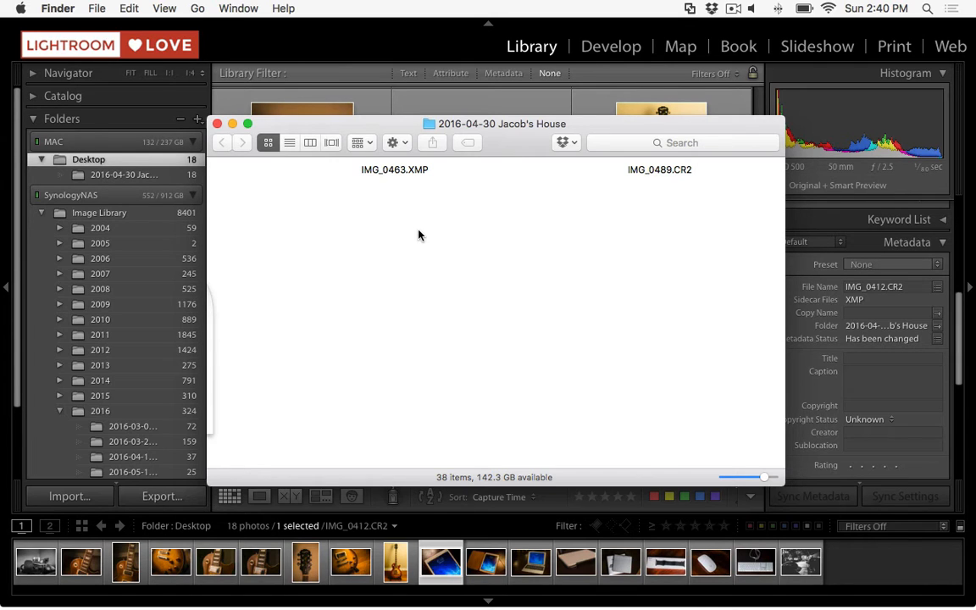
key(super+Tab)
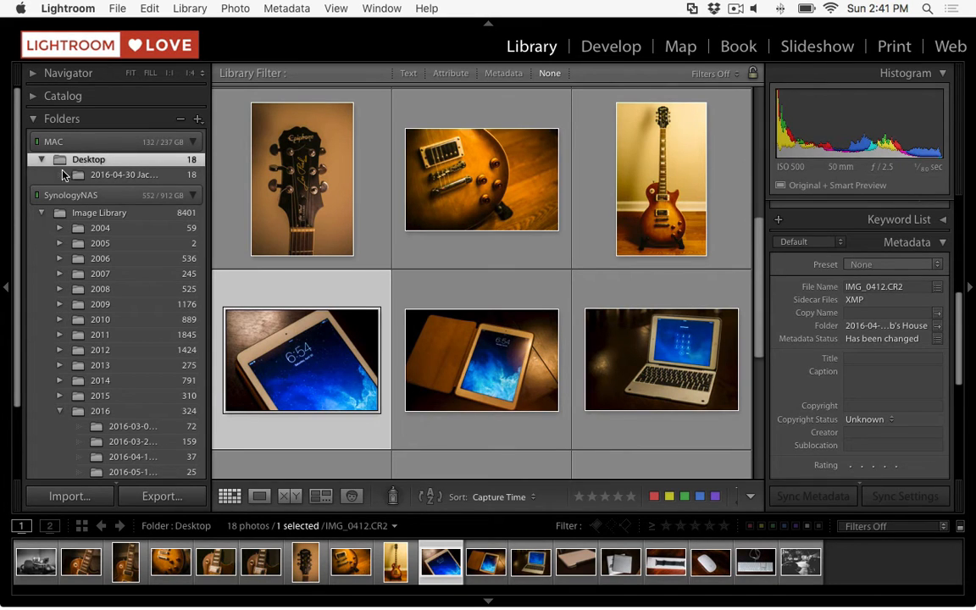
Move the 2016-04-30 folder from Desktop into the 2016 folder, and move its photo IMG_0328.CR2 into the 2016-05-2… folder
drag(109, 180, 131, 394)
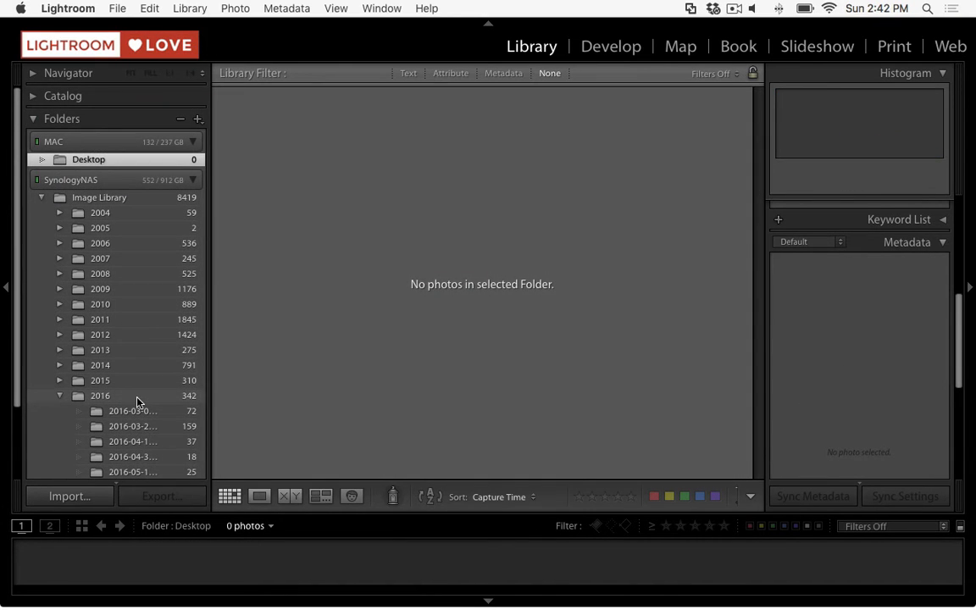
scroll(138, 401, down, 3)
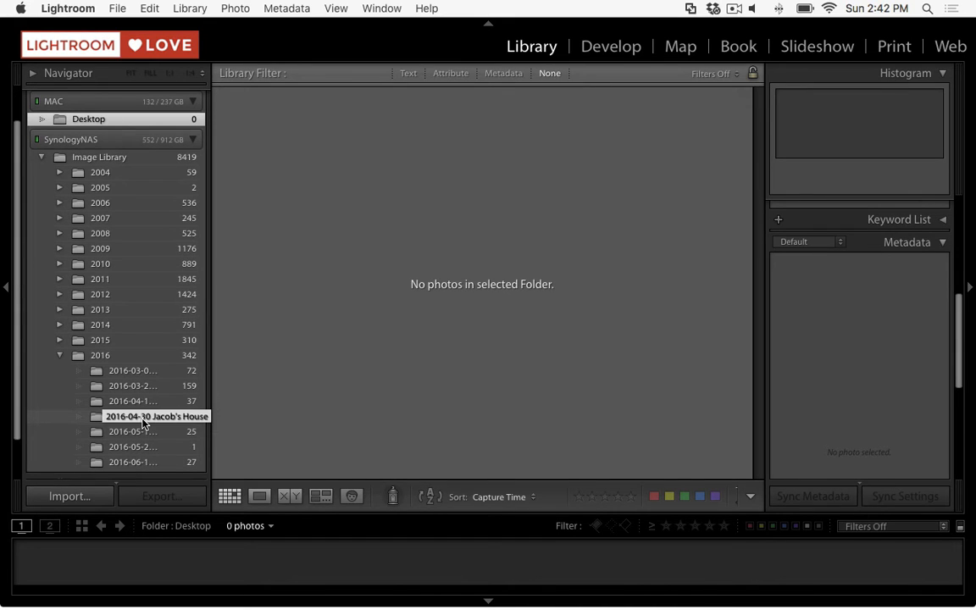
click(142, 422)
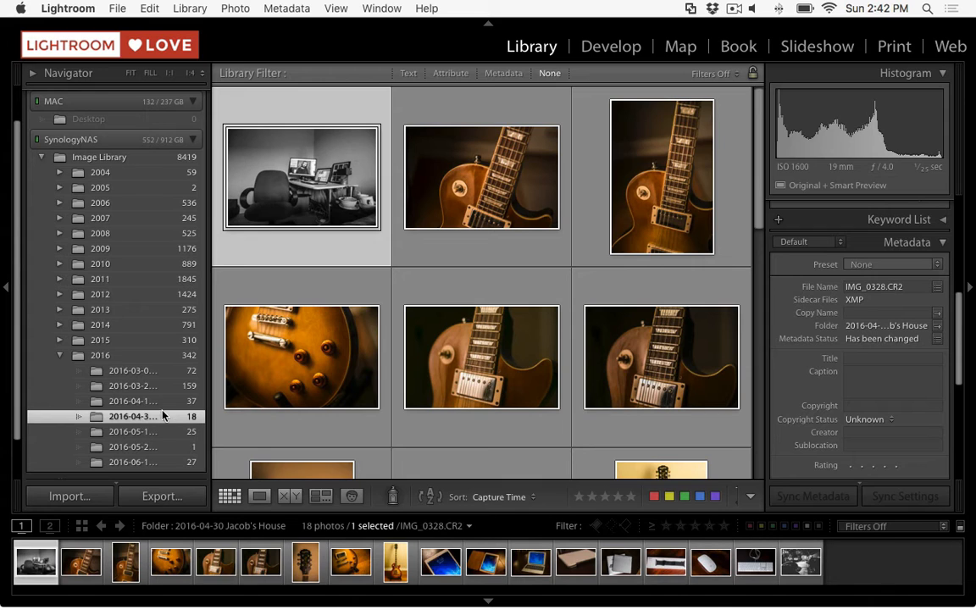
drag(291, 215, 167, 444)
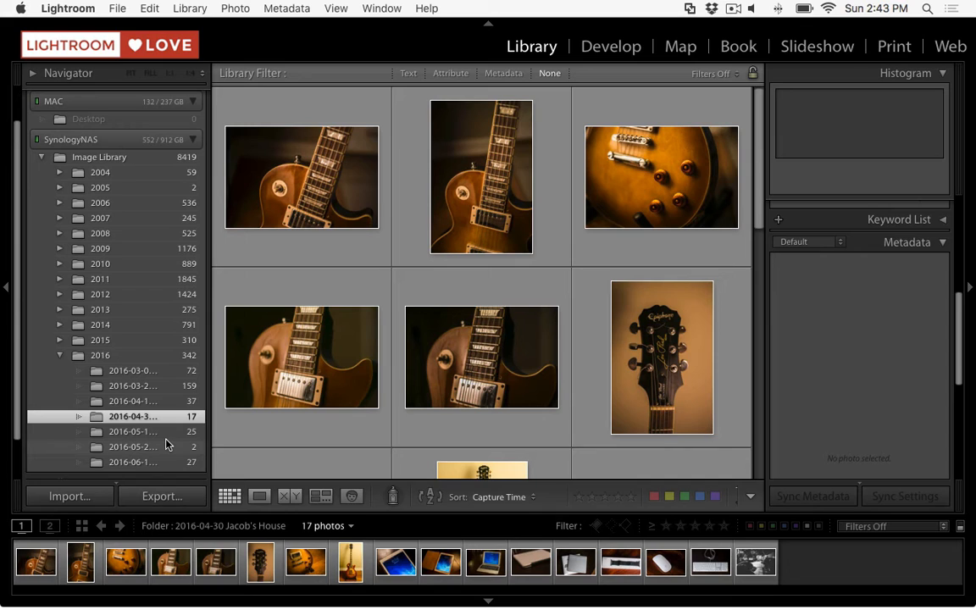
Select three guitar photos, IMG_0341.CR2, the portrait shot beside it and IMG_0376.CR2, and bring up the delete options without deleting them
key(super)
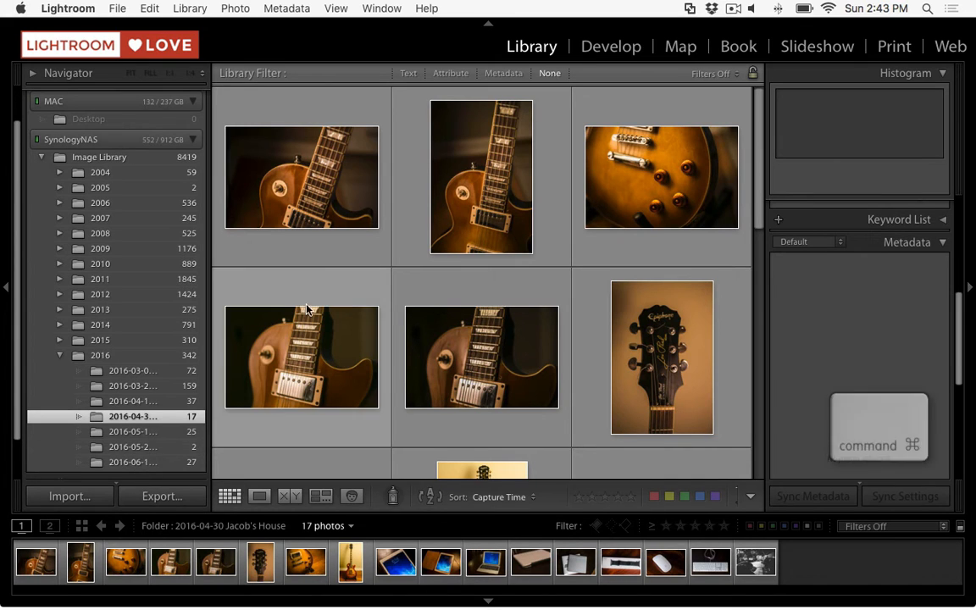
key(ctrl)
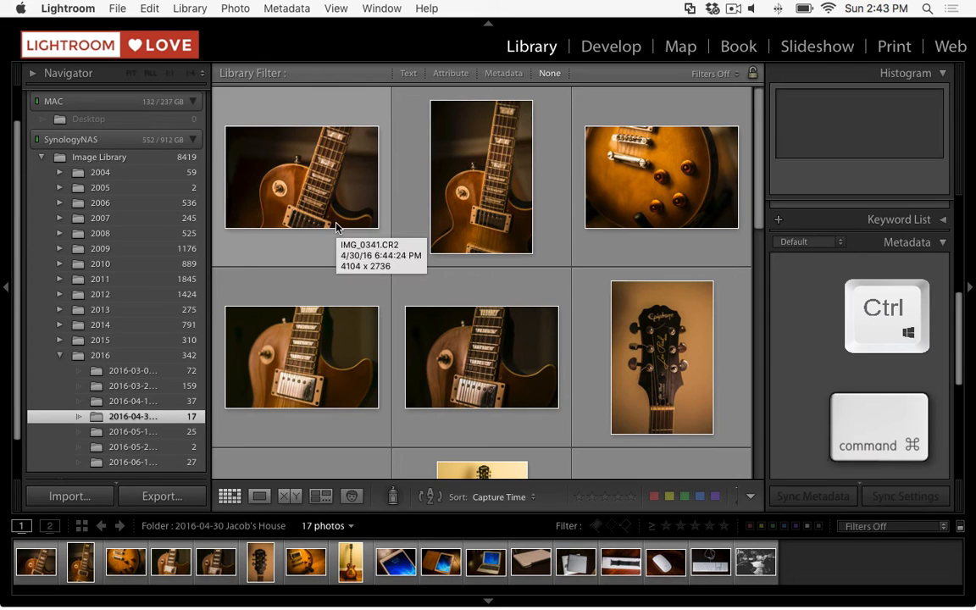
click(336, 227)
super+click(398, 235)
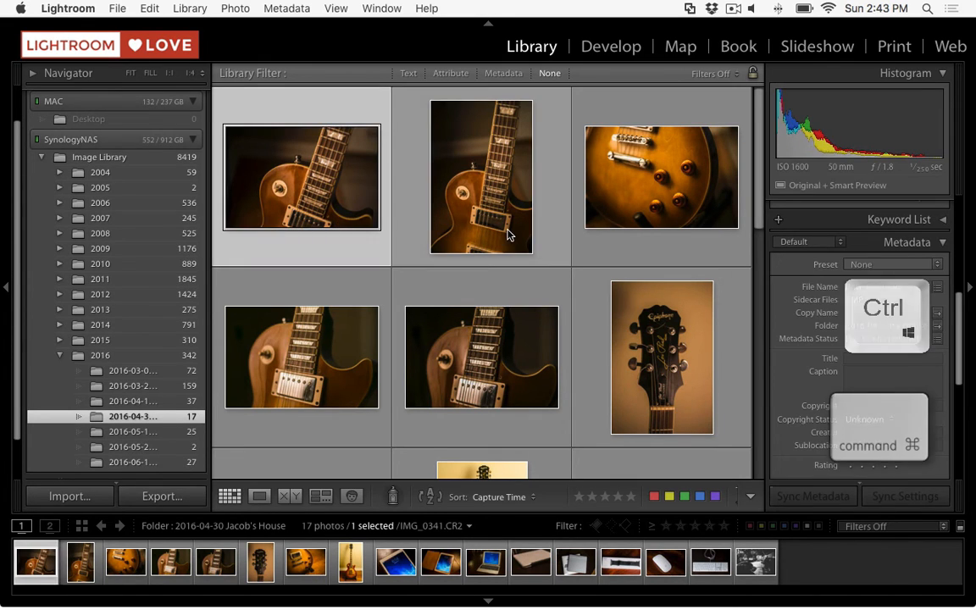
super+click(619, 418)
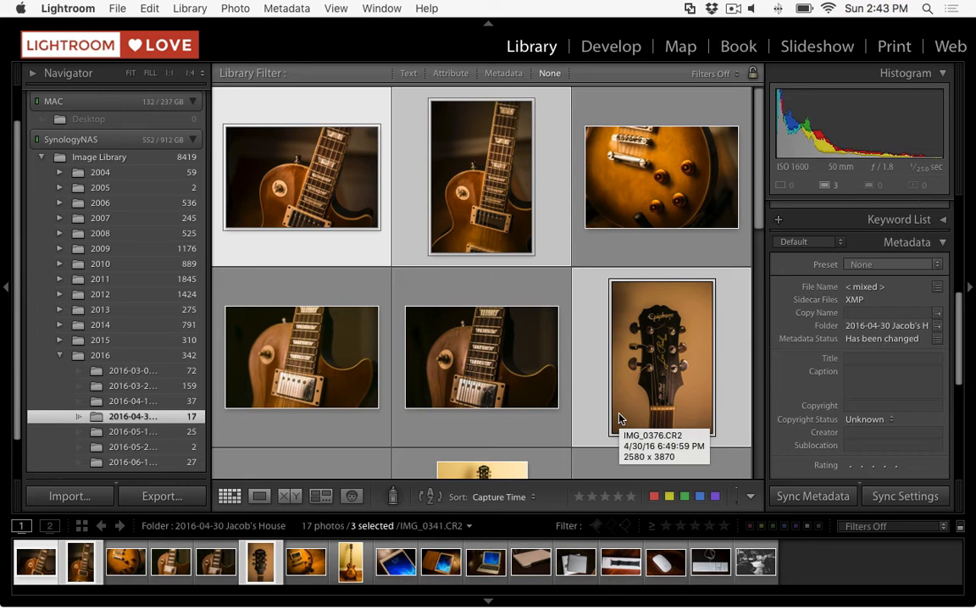
key(Delete)
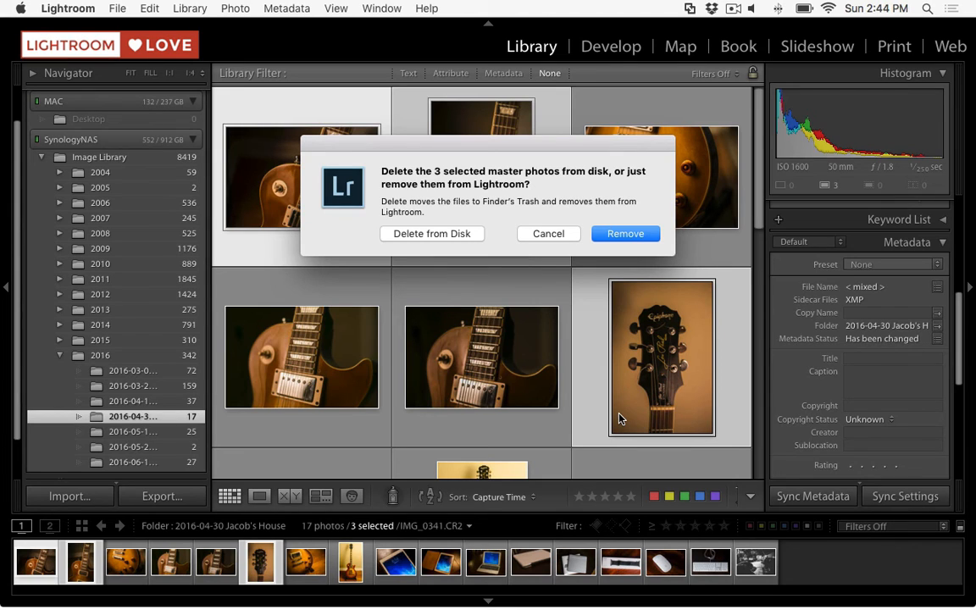
key(Escape)
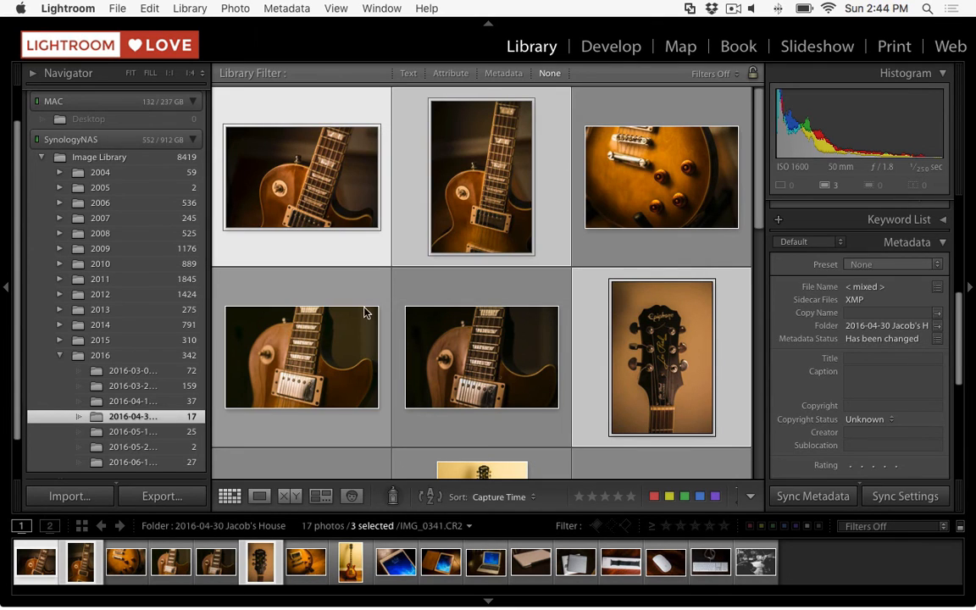
Select the continuous range of photos from IMG_0341.CR2 through IMG_0376.CR2, and reduce the selection to IMG_0376.CR2 alone
click(360, 222)
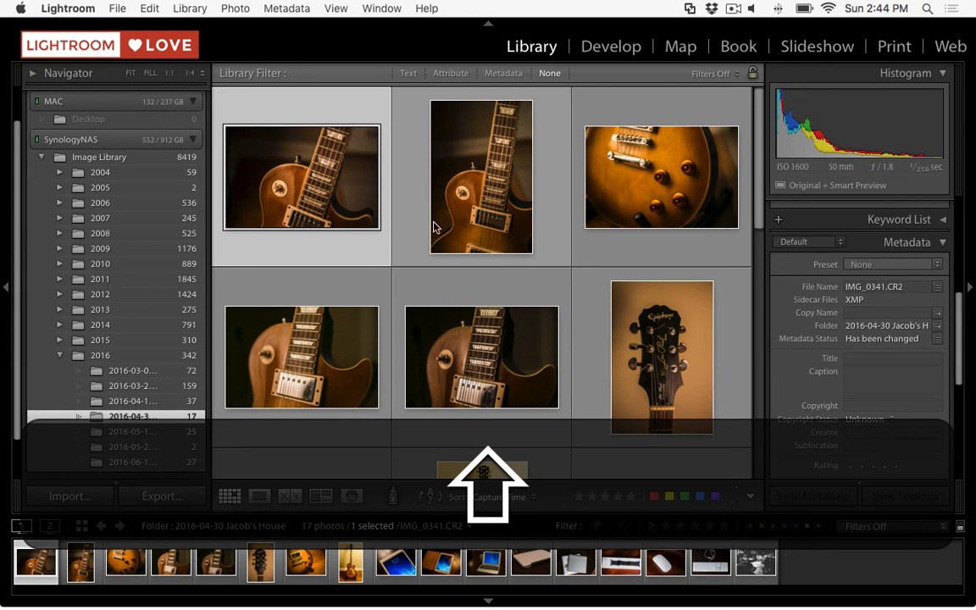
shift+click(730, 396)
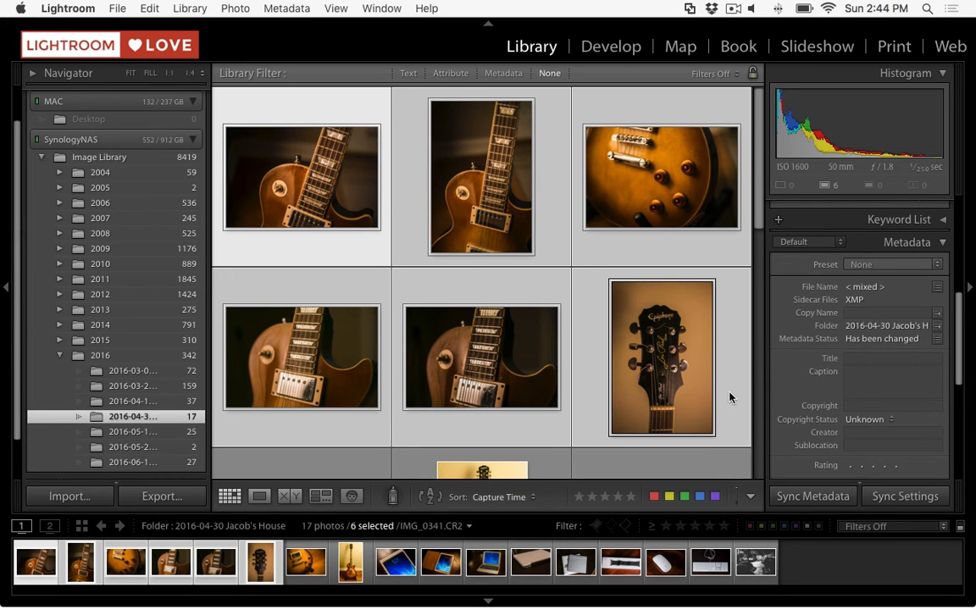
click(730, 397)
Select all photos in the 2016-04-30 folder
scroll(729, 396, down, 3)
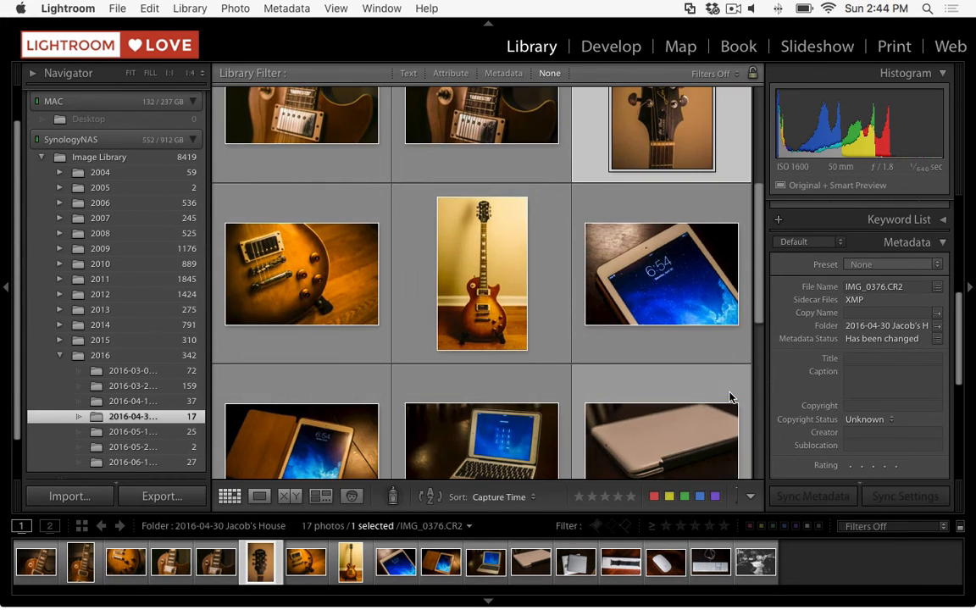
click(153, 9)
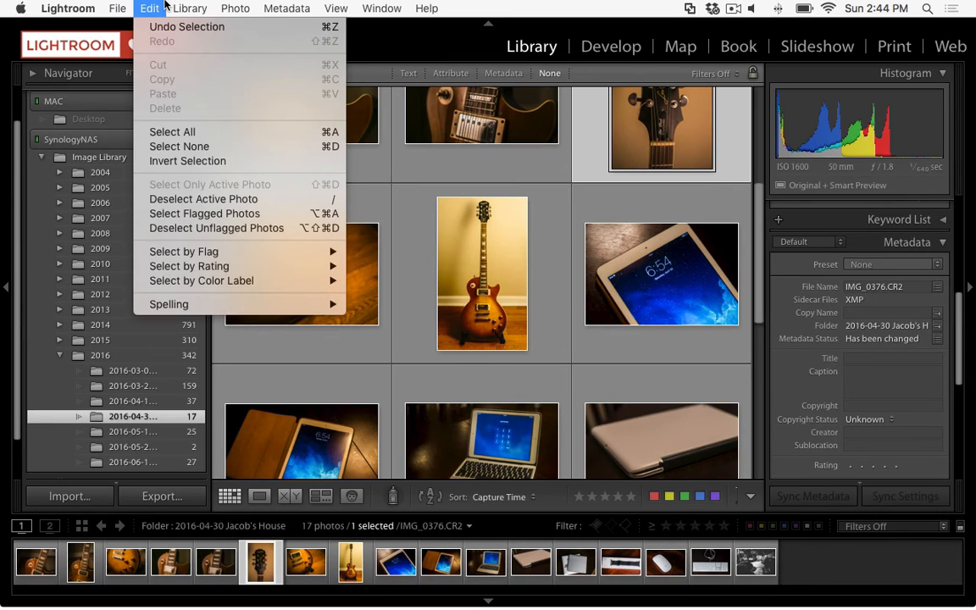
click(196, 131)
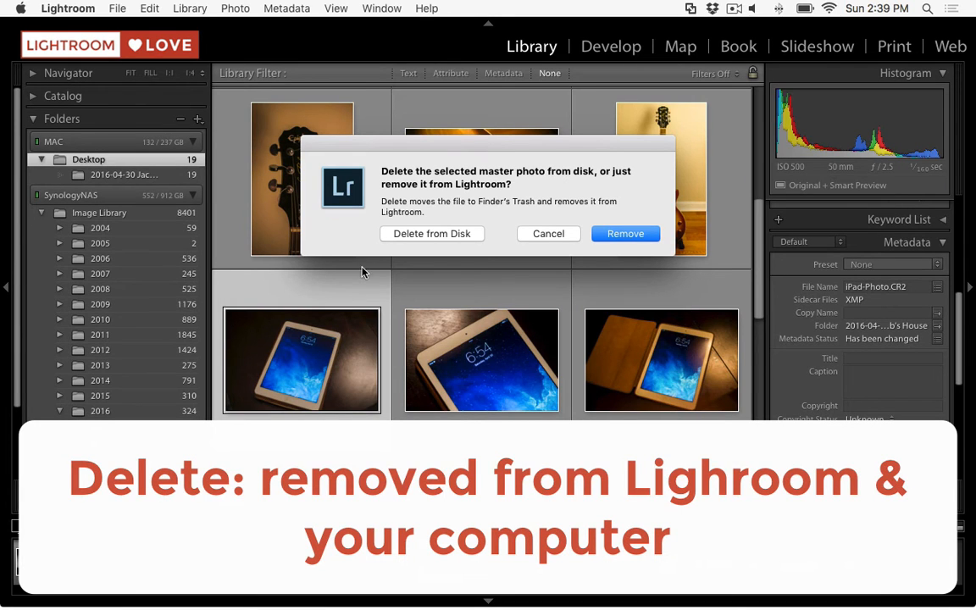
Delete iPad-Photo.CR2 from both the catalog and the disk
click(418, 234)
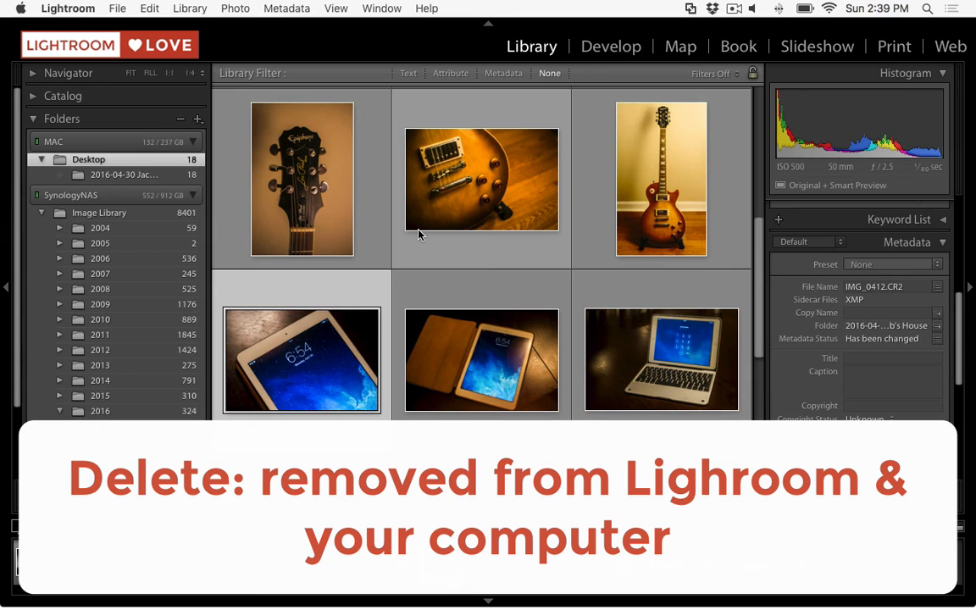
key(super+Tab)
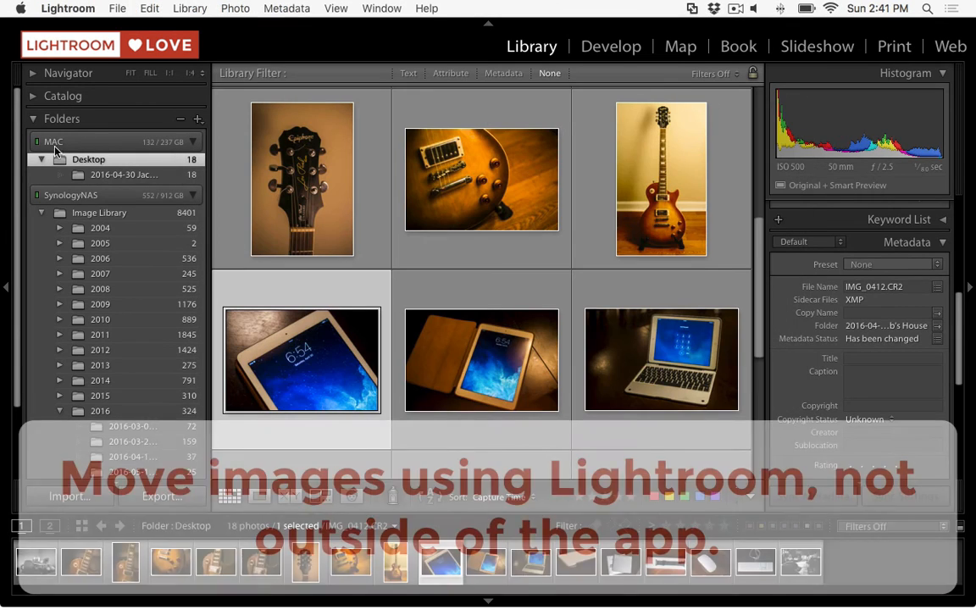
Move the 2016-04-30 folder from the Mac's Desktop into the 2016 folder on SynologyNAS
drag(107, 179, 129, 394)
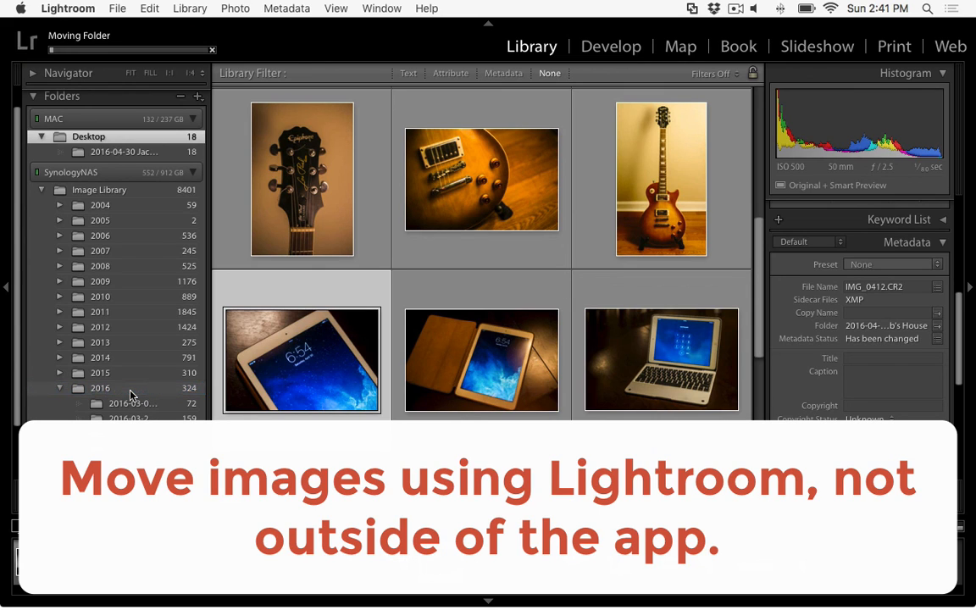